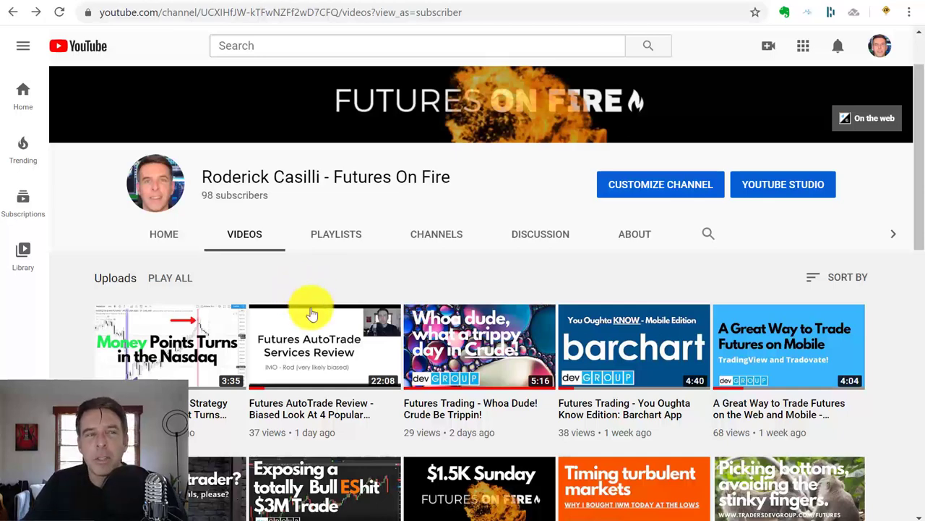
Switch to the CLM2020 crude oil hourly chart and zoom out and back in.
scroll(311, 307, "down", 2)
scroll(313, 313, "down", 10)
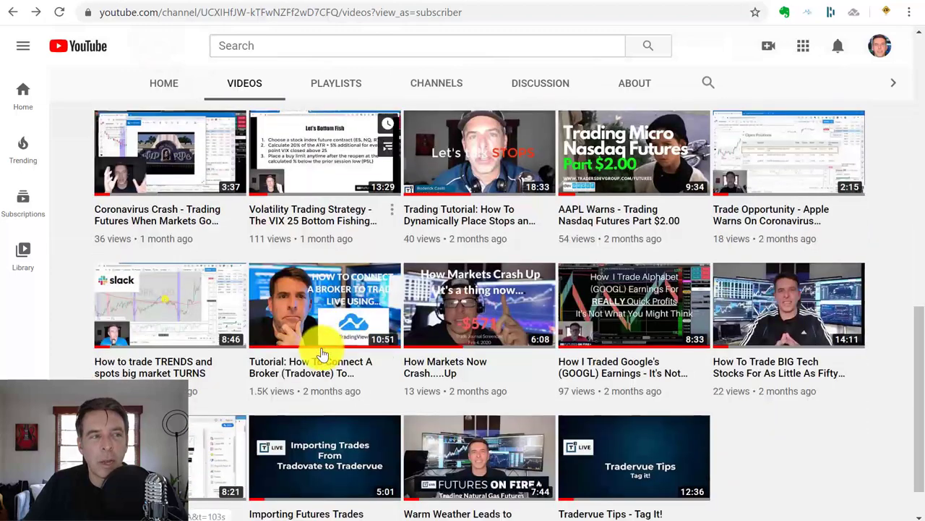
left_click_drag(232, 391, 329, 367)
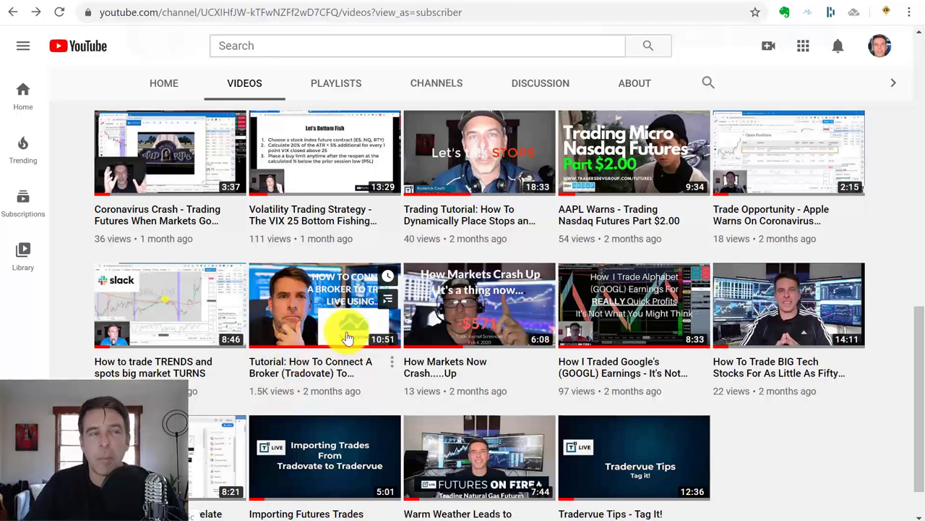
scroll(347, 338, "up", 10)
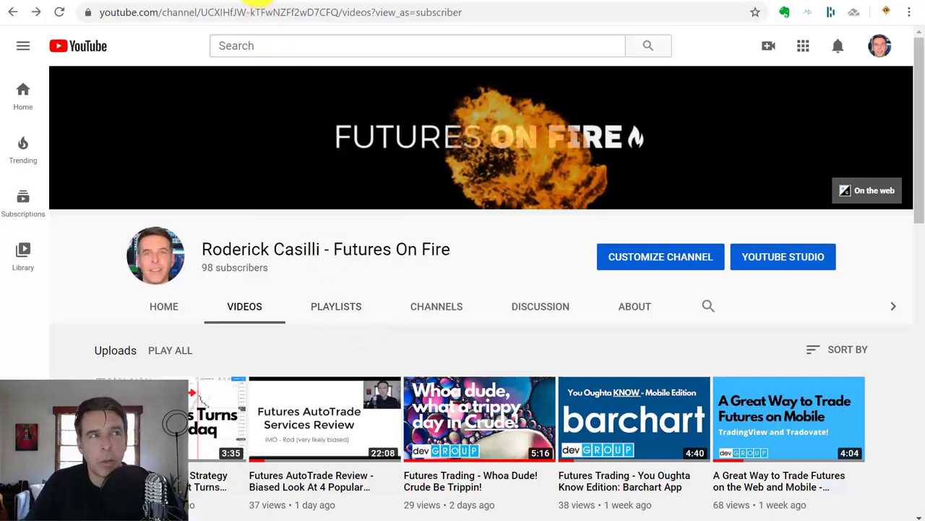
left_click(250, 3)
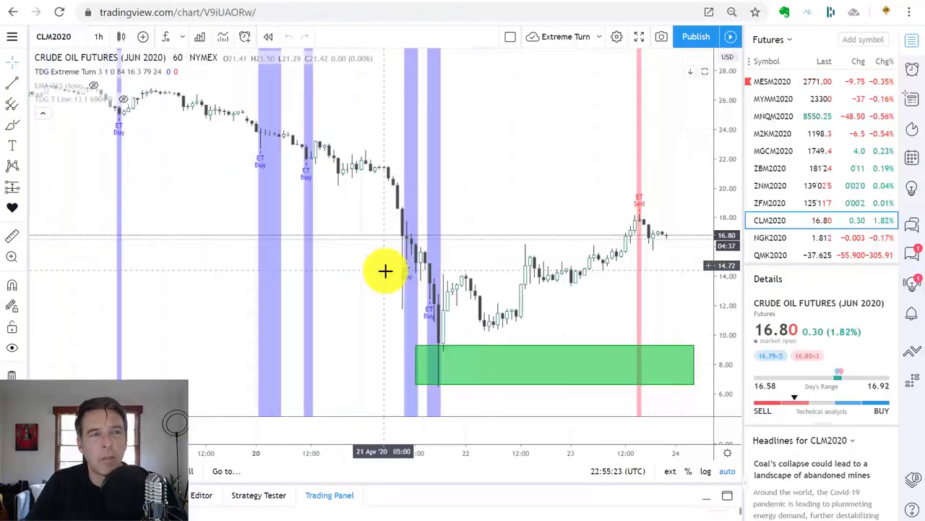
scroll(385, 270, "down", 3)
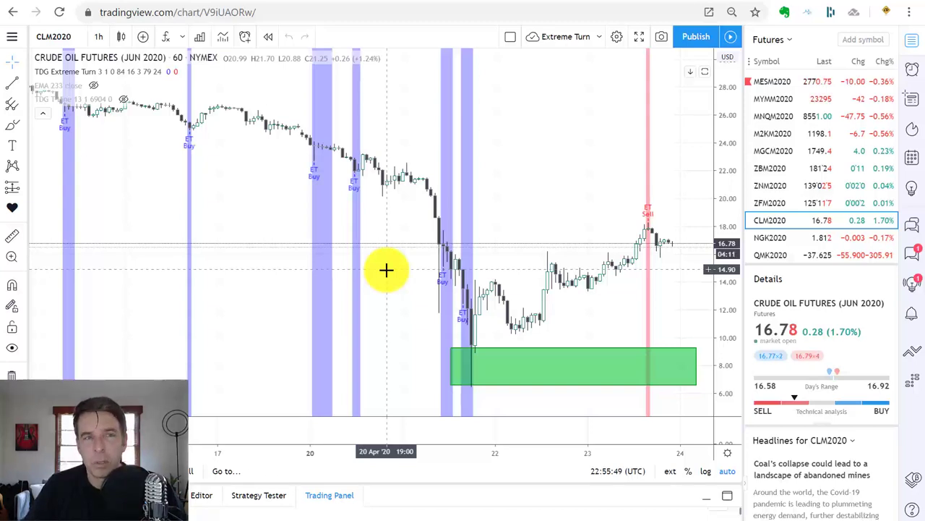
scroll(483, 227, "up", 2)
scroll(488, 228, "up", 1)
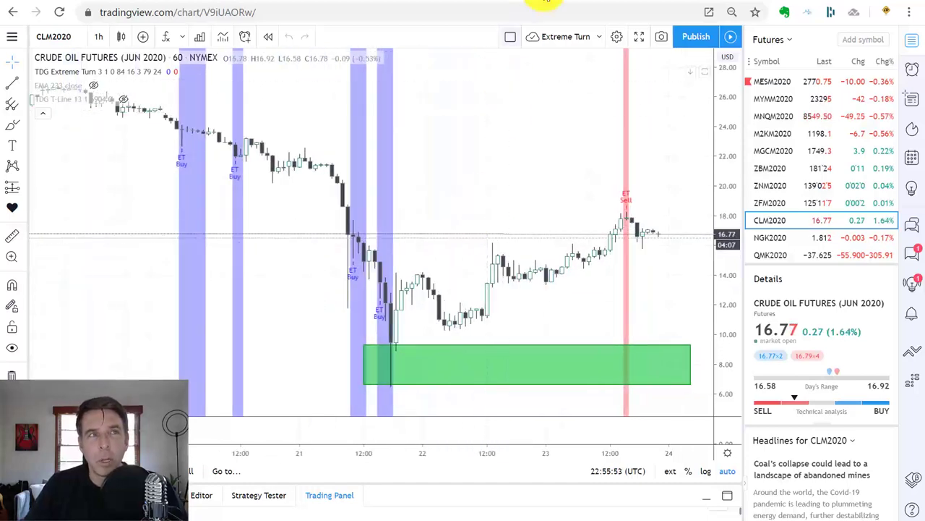
Search Google for 'tradingview paid plans' in a new tab and scan the results.
key("ctrl+t")
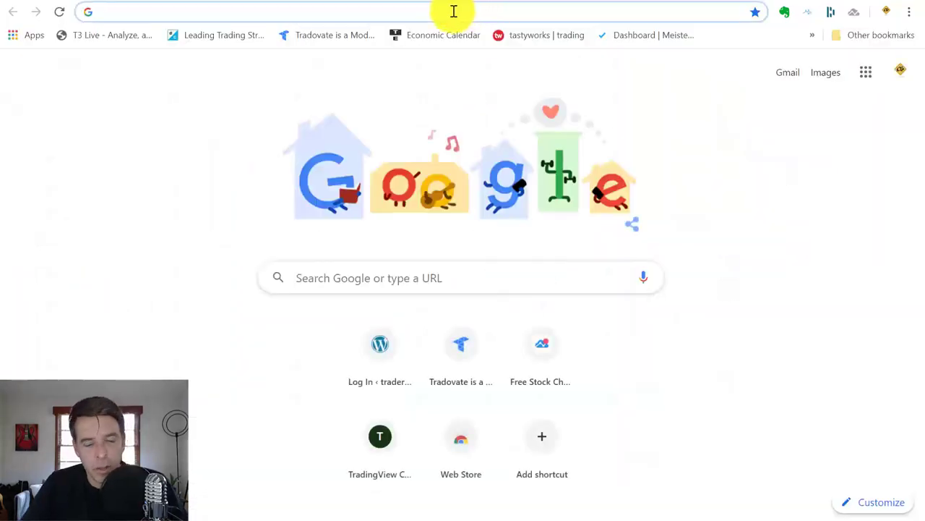
type("trad")
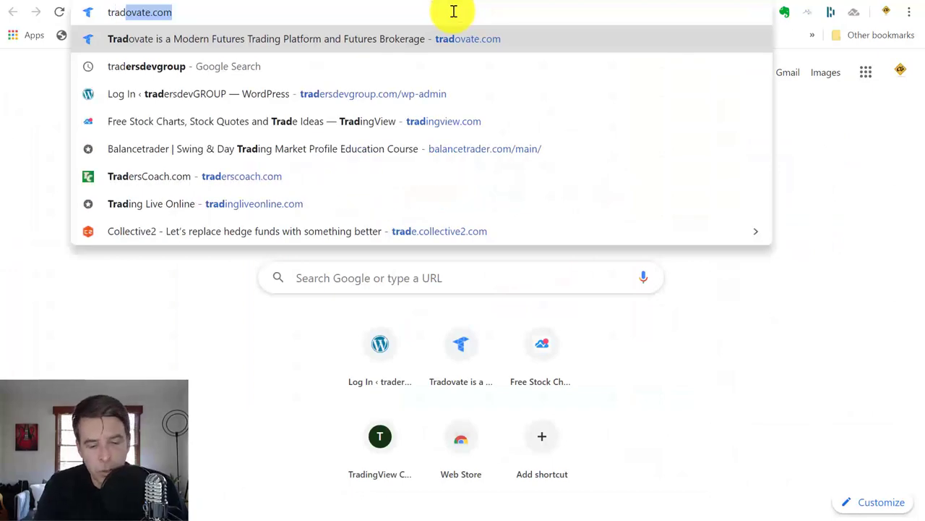
type("ingview")
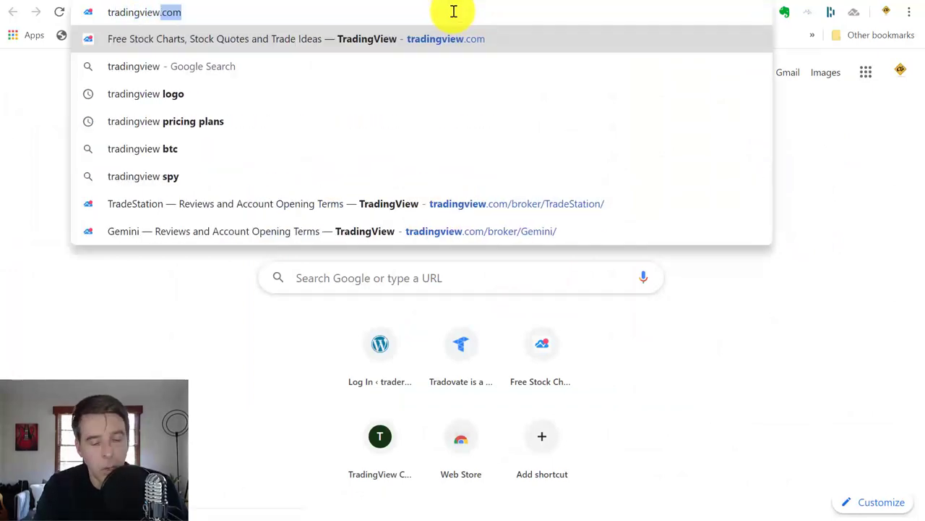
key("Delete")
type("paid ")
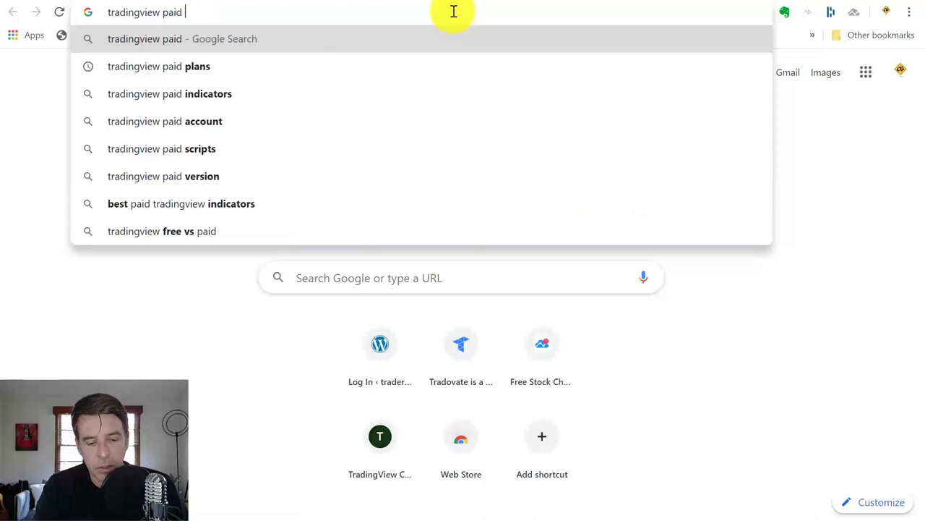
type("plans")
key("Return")
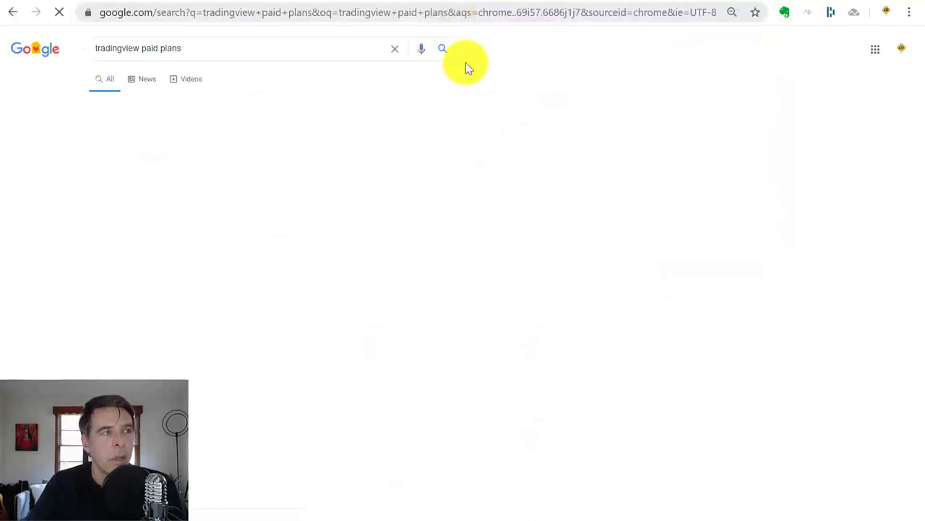
scroll(211, 339, "down", 3)
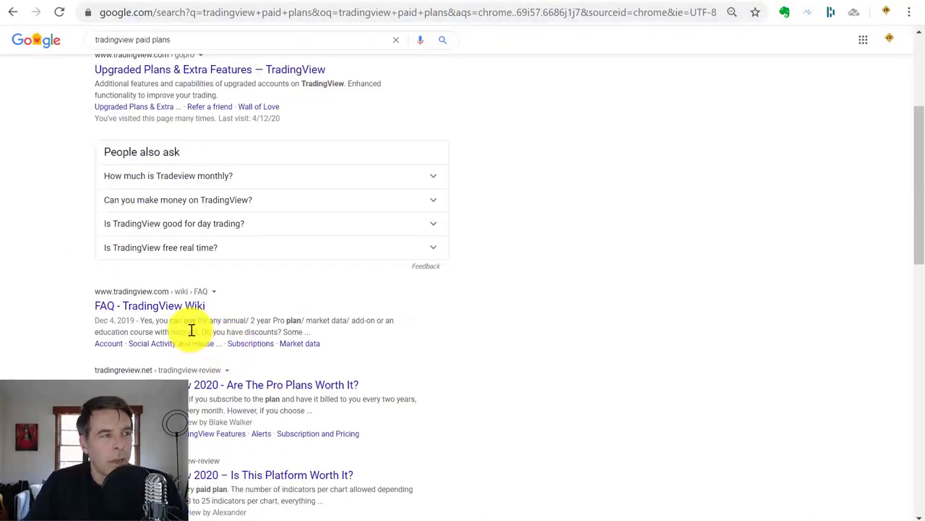
scroll(196, 303, "up", 2)
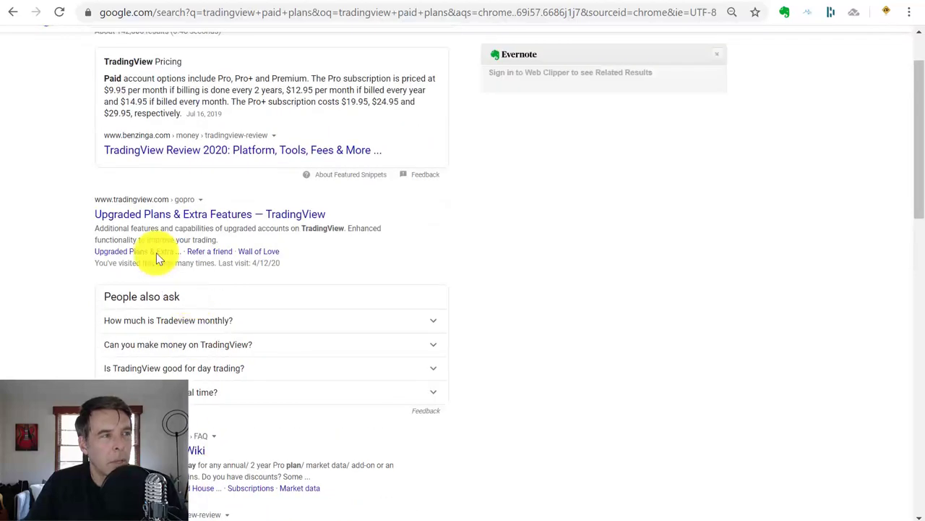
Open TradingView's upgraded plans page and switch pricing to monthly billing.
left_click(159, 216)
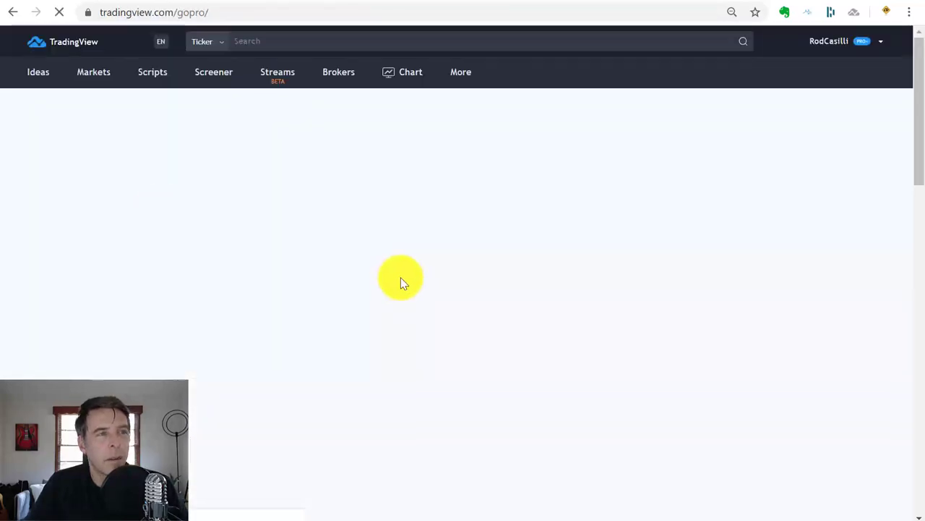
scroll(474, 289, "down", 2)
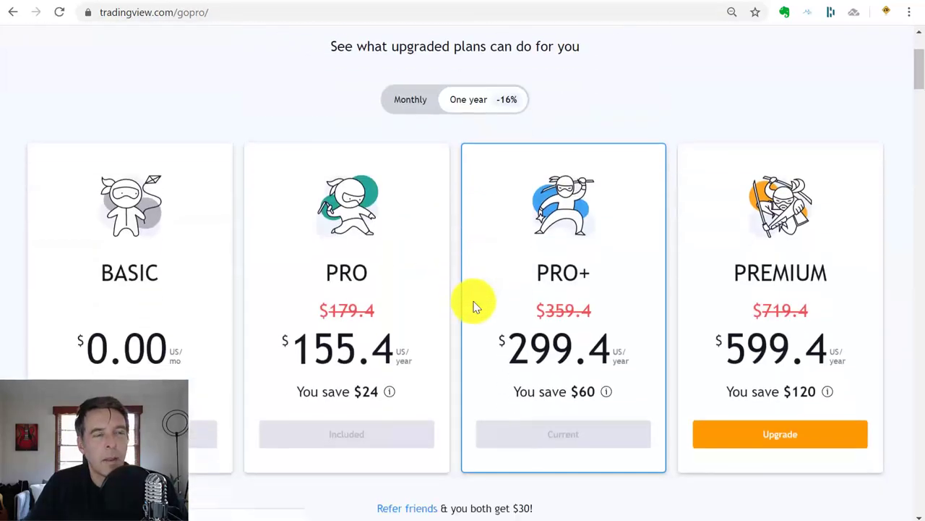
left_click(411, 110)
Compare the plan cards: Pro $14.95, Pro+ $29.95 and Premium $59.95 per month.
scroll(388, 304, "down", 6)
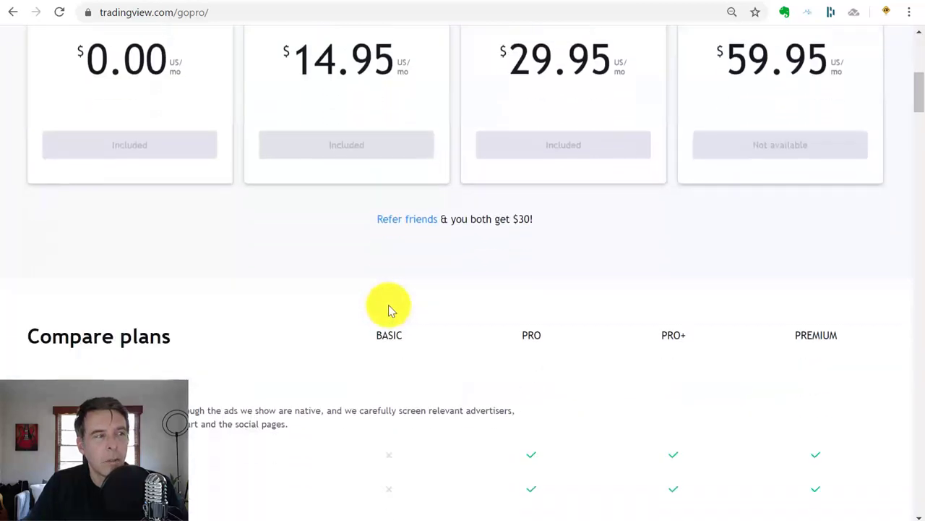
scroll(392, 305, "down", 3)
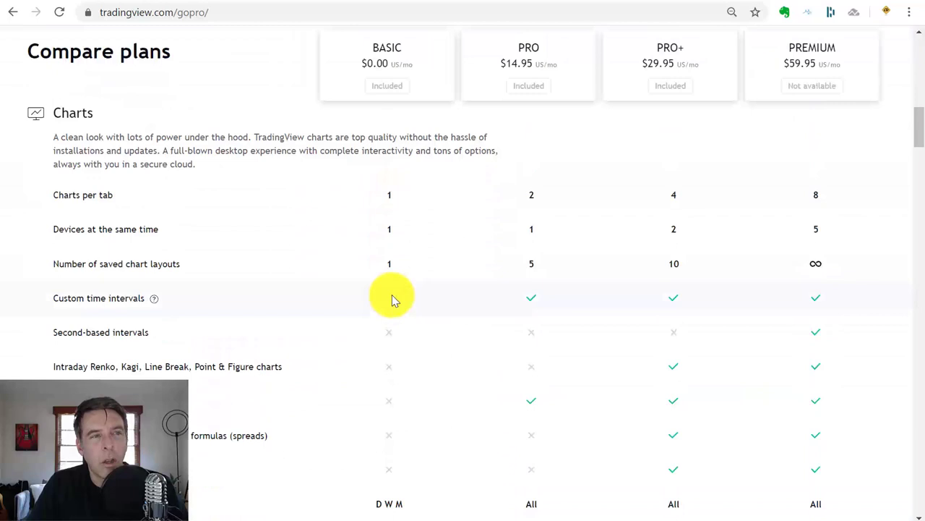
scroll(394, 301, "up", 6)
scroll(453, 316, "up", 2)
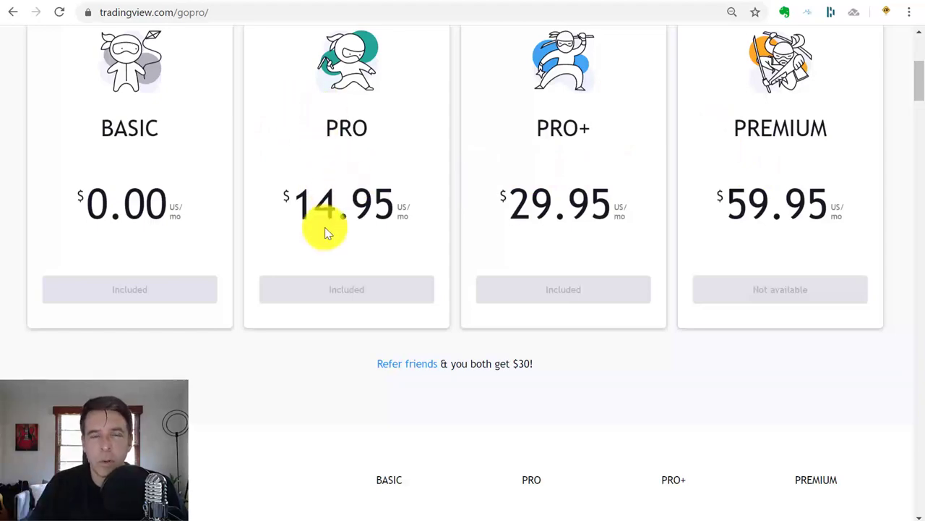
scroll(352, 211, "up", 4)
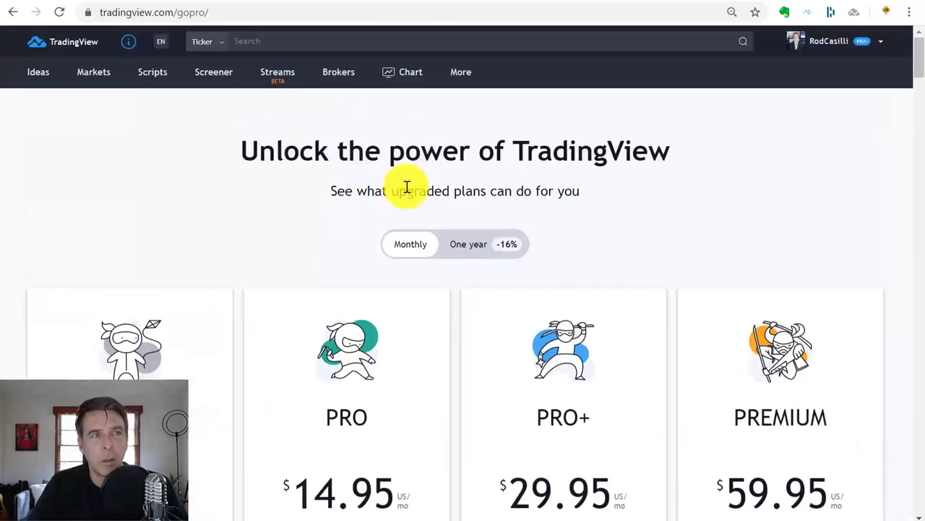
scroll(382, 386, "down", 3)
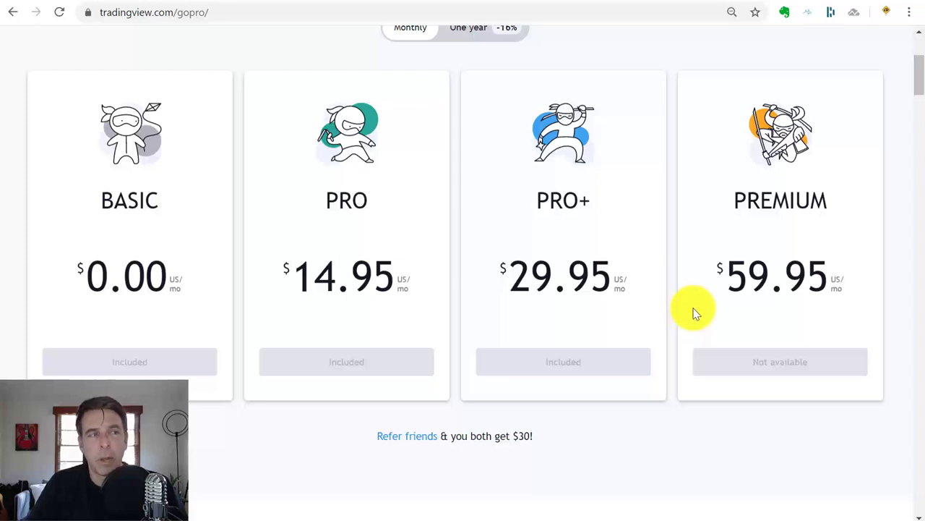
scroll(417, 313, "up", 2)
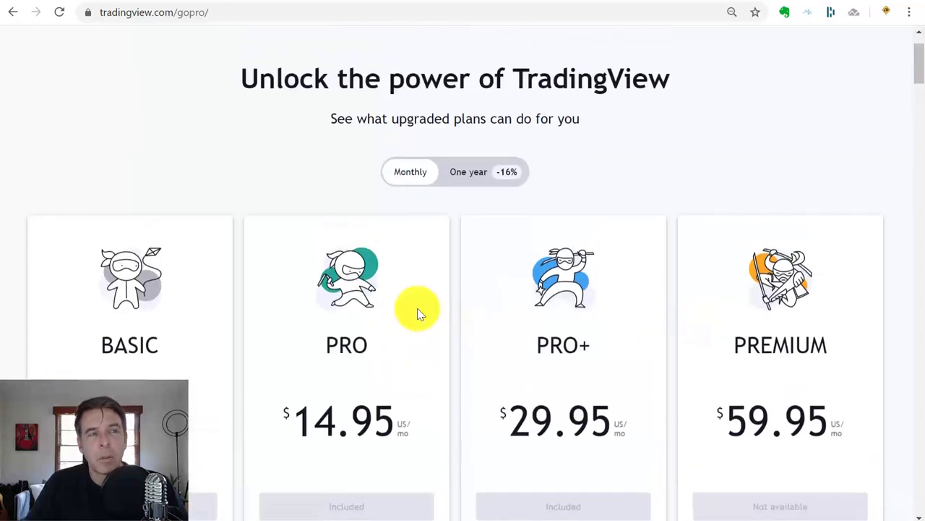
scroll(417, 312, "up", 1)
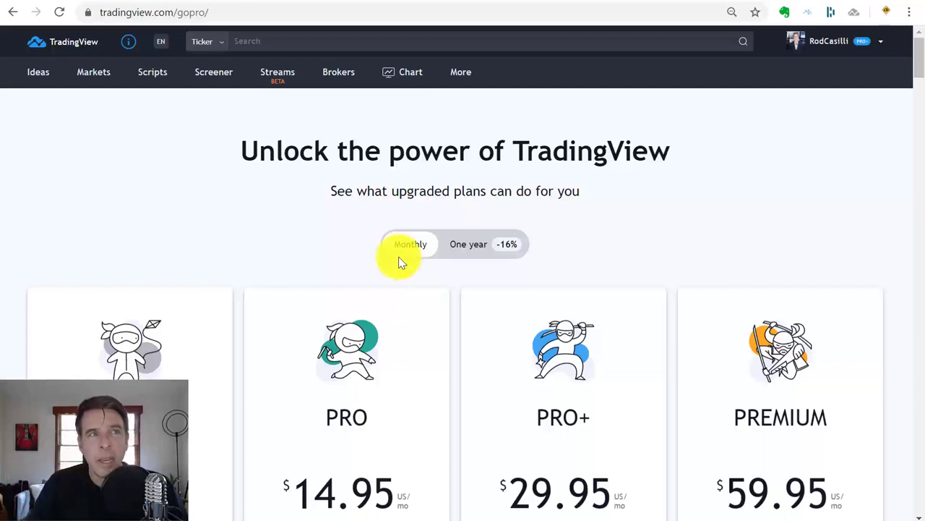
Return to the crude oil chart, maximize the Trading Panel, then restore it and make it taller.
left_click(269, 3)
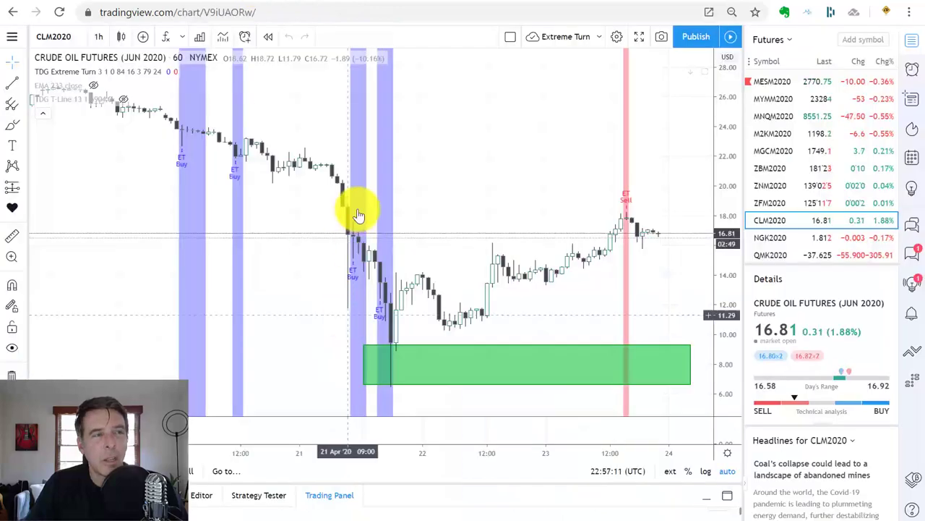
scroll(321, 274, "down", 2)
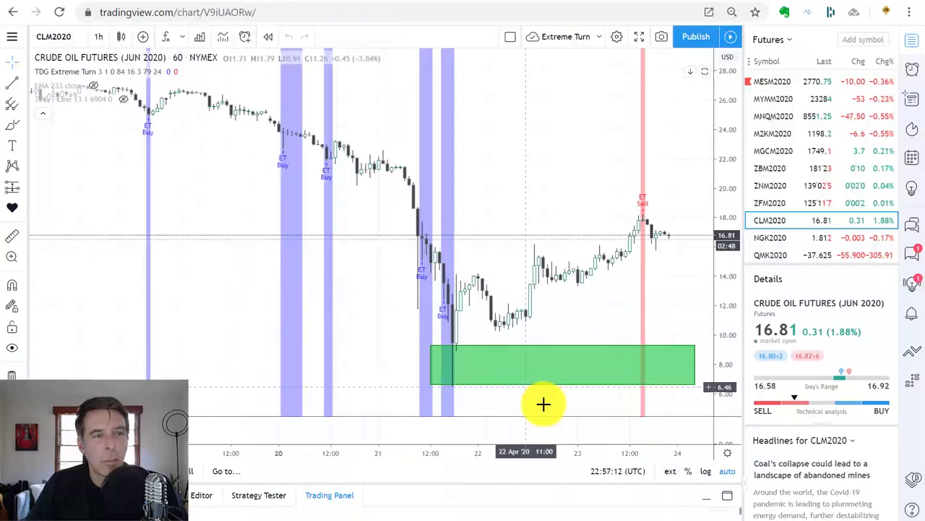
left_click(728, 498)
mouse_move(155, 194)
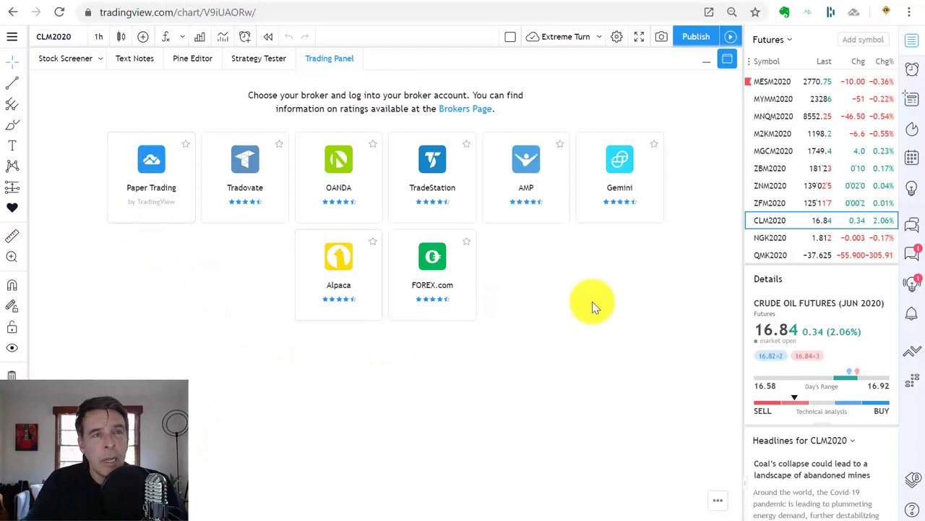
left_click(727, 58)
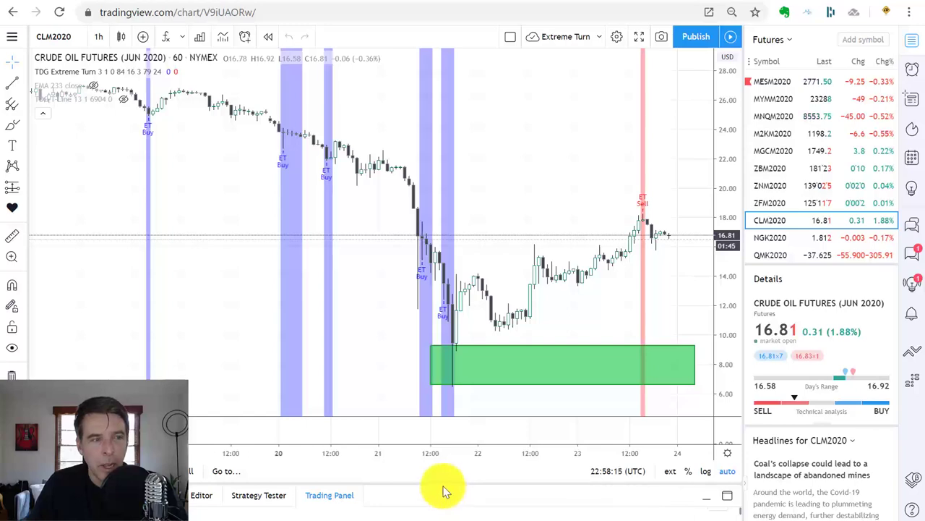
left_click_drag(443, 446, 414, 483)
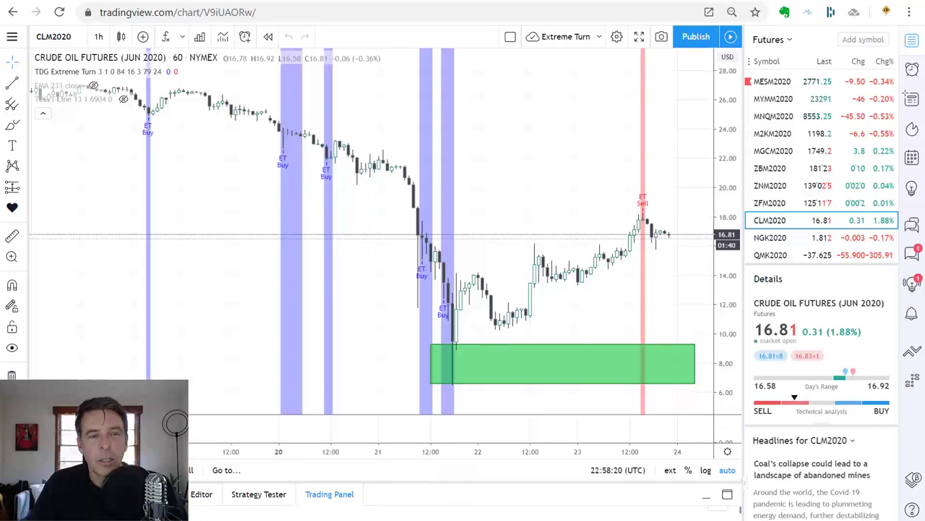
Maximize the Trading Panel to list brokers like Paper Trading, Tradovate, OANDA and Alpaca.
left_click(727, 495)
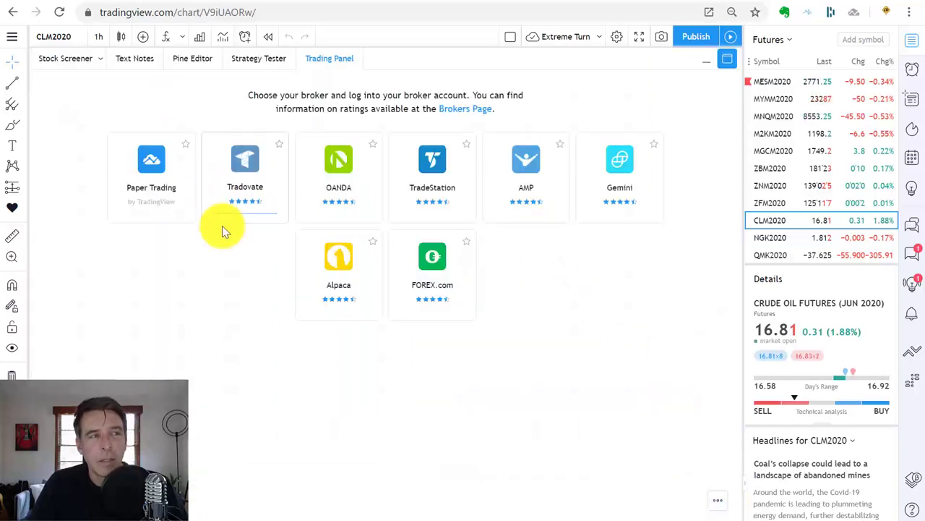
mouse_move(280, 179)
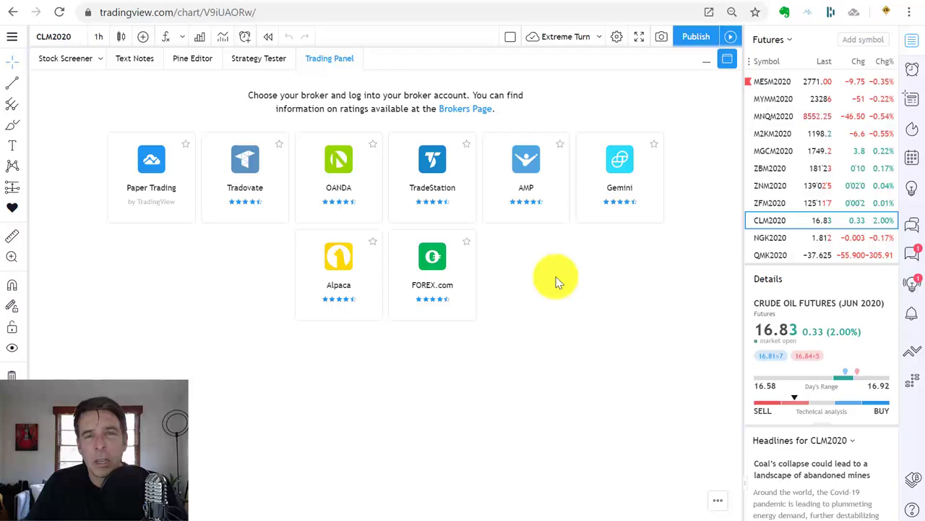
mouse_move(425, 300)
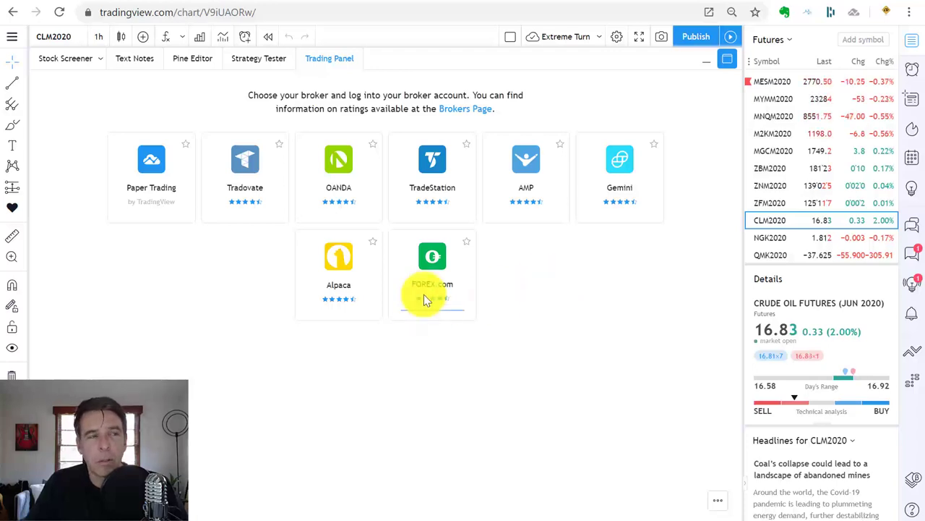
mouse_move(351, 286)
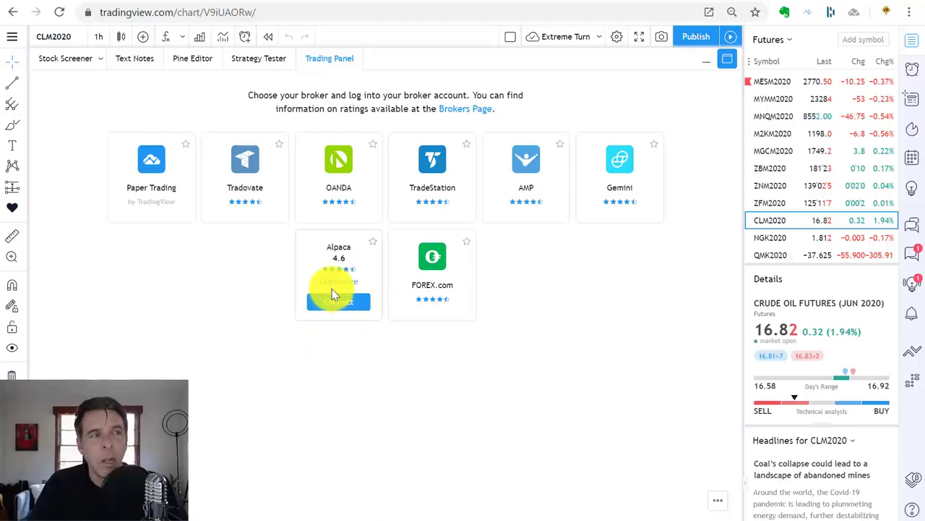
Open Alpaca's broker page and review its 4.6 rating, stocks-only trading and 4:1 leverage.
left_click(333, 294)
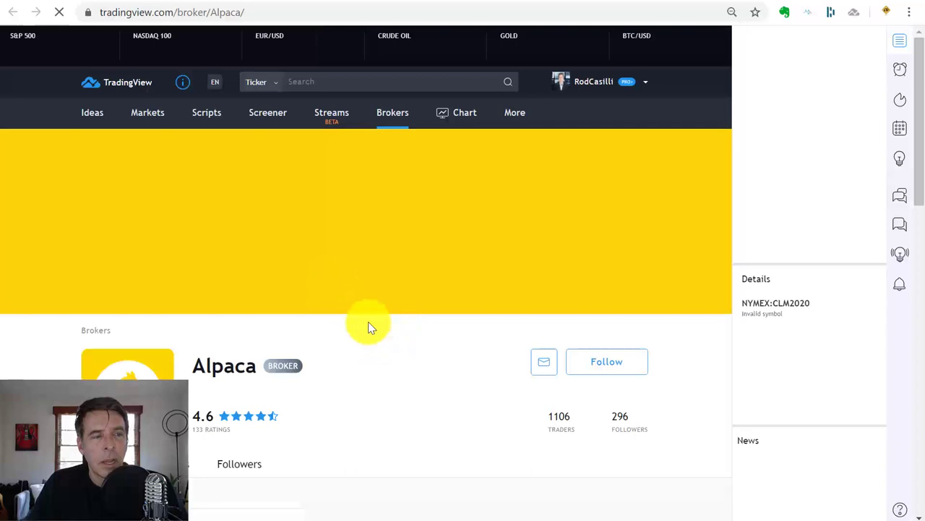
scroll(368, 325, "down", 5)
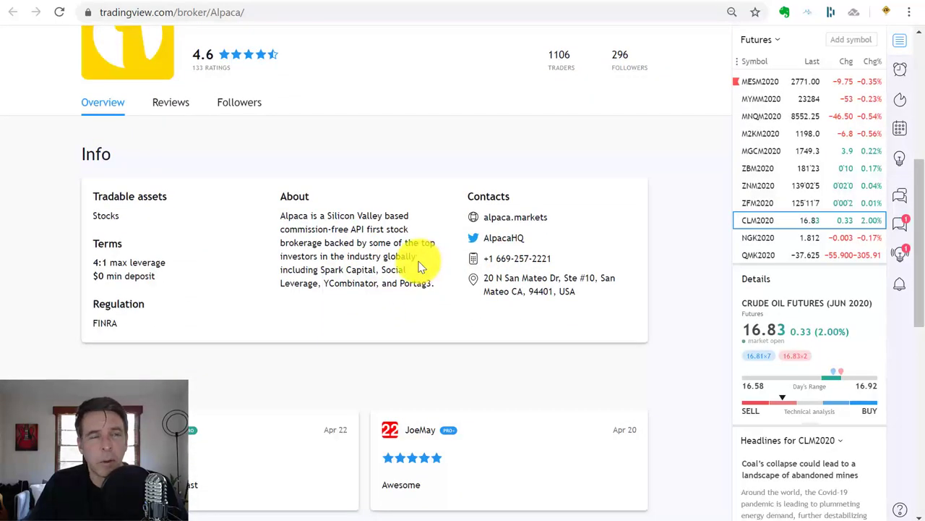
scroll(404, 265, "down", 1)
scroll(347, 279, "down", 1)
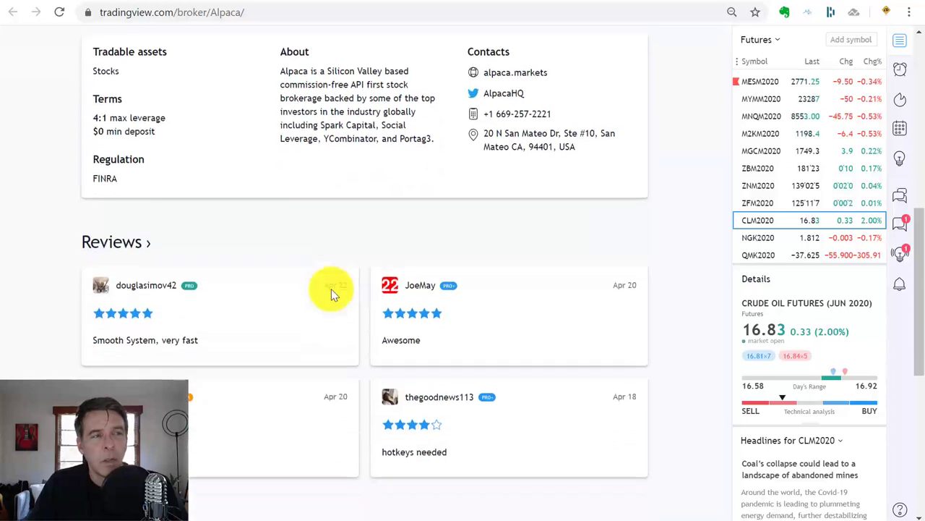
scroll(326, 287, "up", 1)
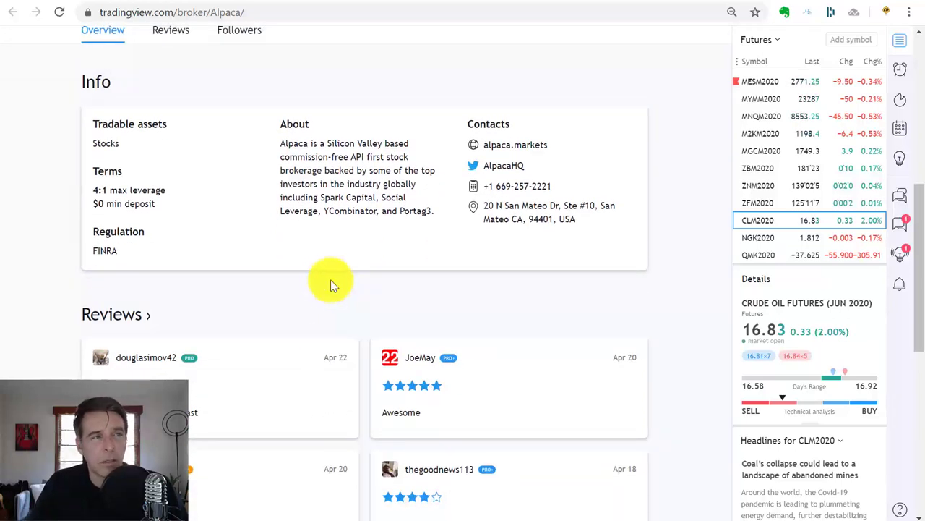
scroll(332, 283, "up", 1)
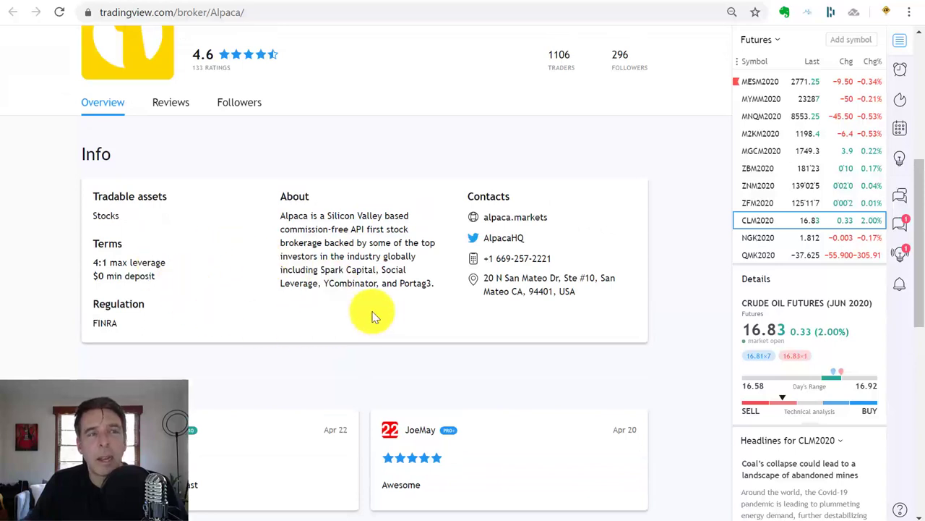
scroll(374, 310, "up", 1)
scroll(379, 313, "up", 2)
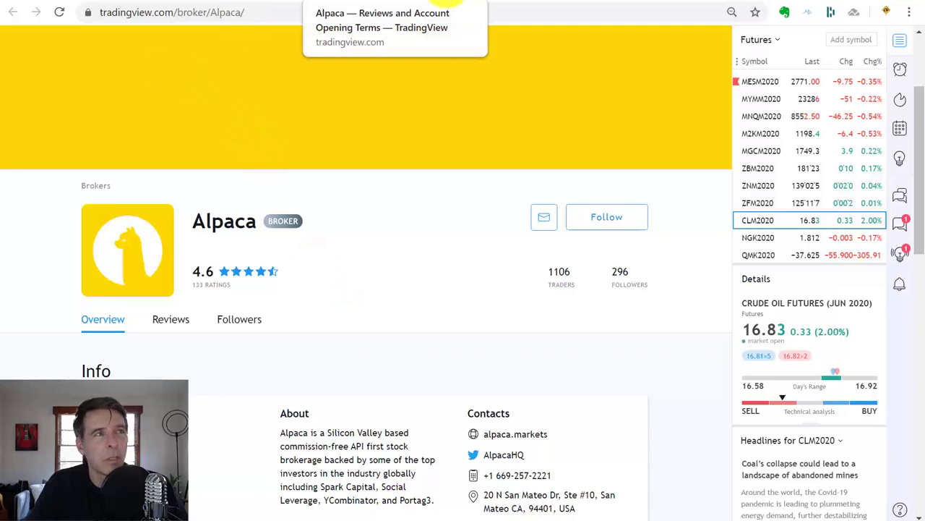
Return to the crude oil chart tab with the Trading Panel's eight-broker list.
left_click(452, 3)
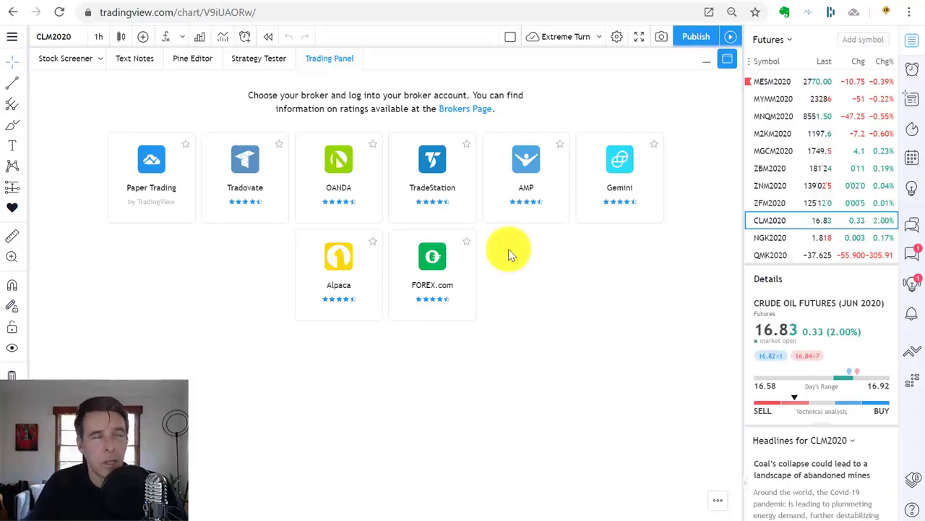
left_click(728, 62)
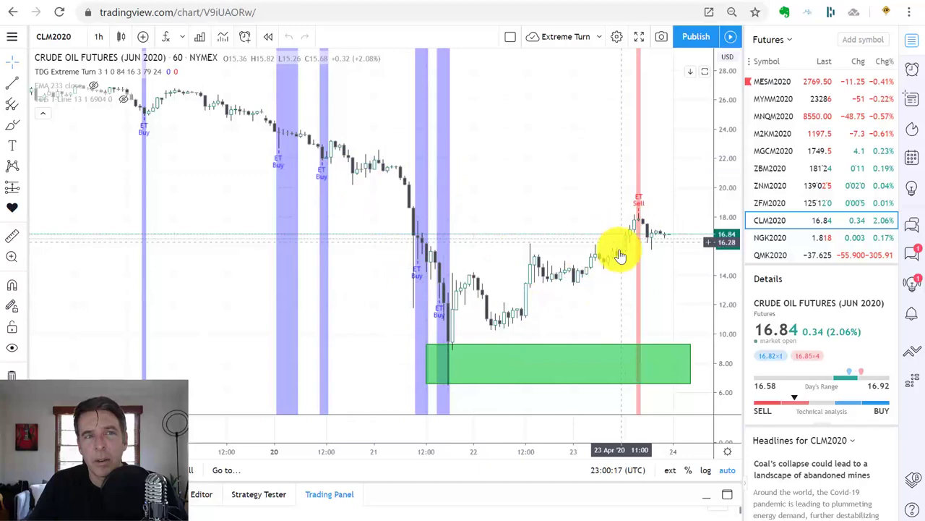
scroll(608, 295, "up", 2)
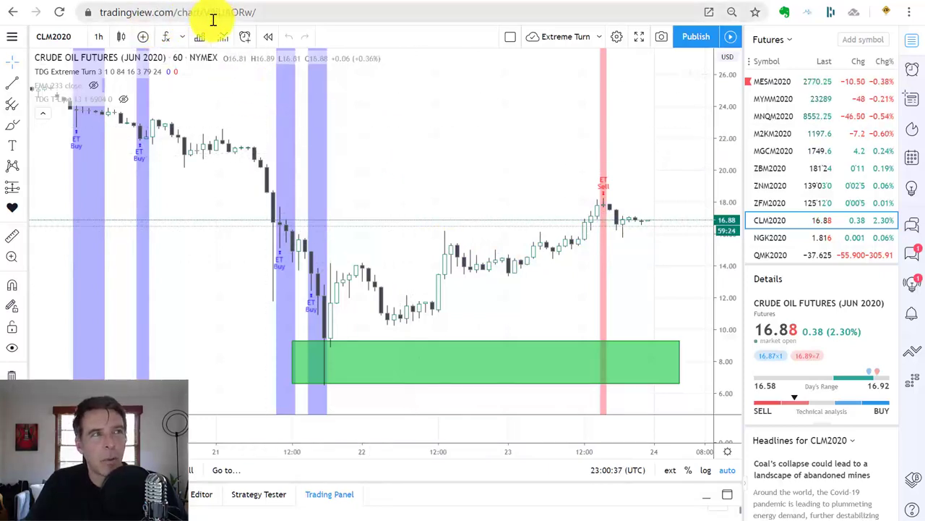
Open Tradovate's broker profile and review its 4.7 rating, futures-only assets and $250 minimum deposit.
left_click(725, 498)
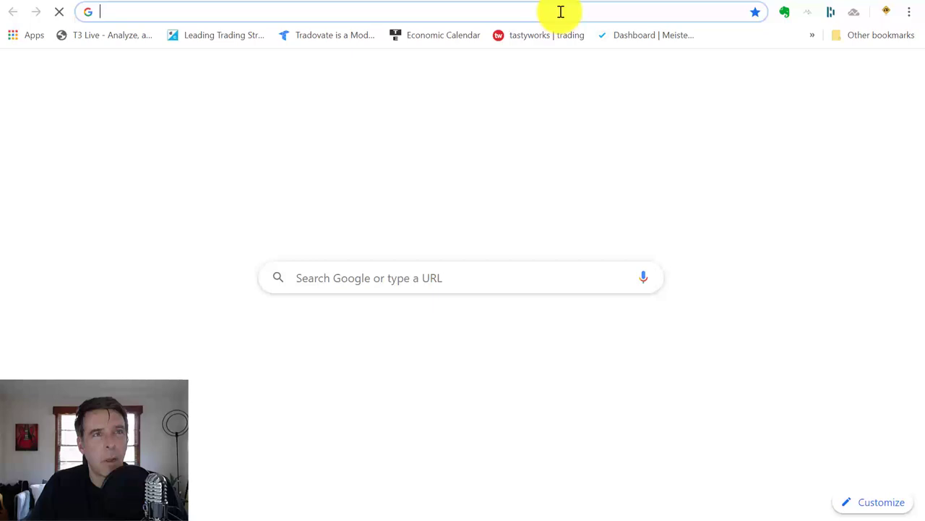
left_click(220, 4)
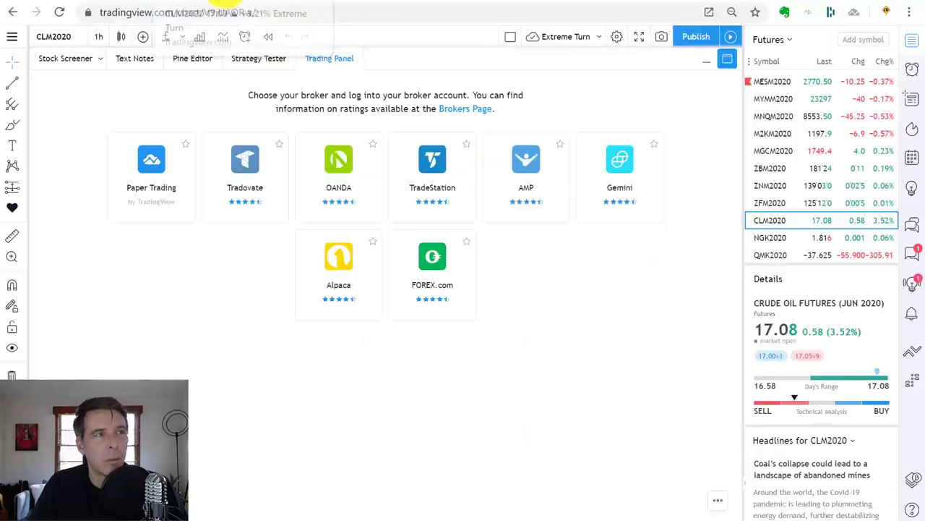
left_click(244, 188)
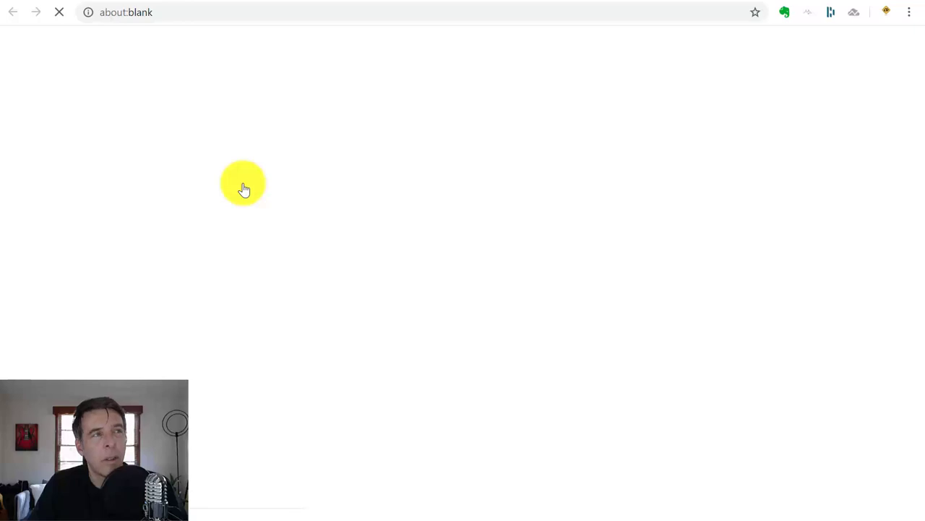
scroll(289, 282, "down", 1)
scroll(318, 286, "down", 2)
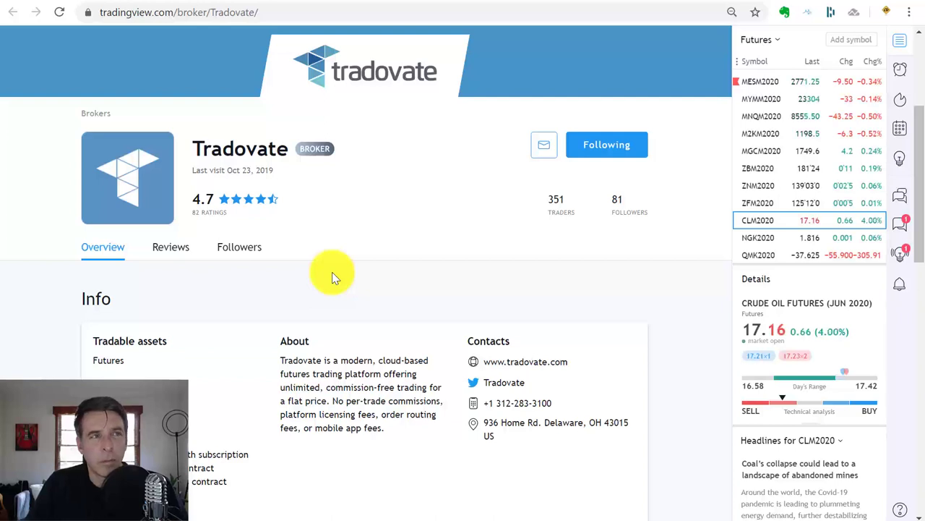
scroll(332, 275, "down", 2)
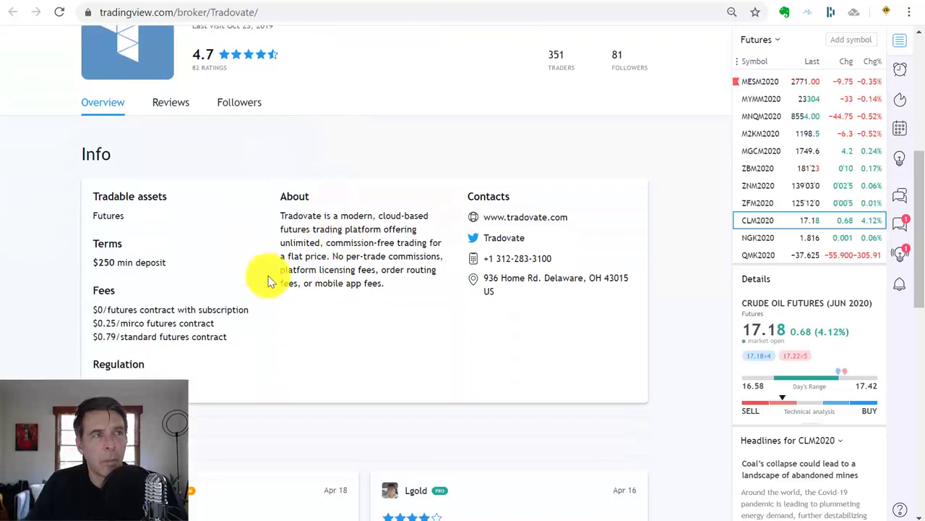
scroll(343, 207, "up", 1)
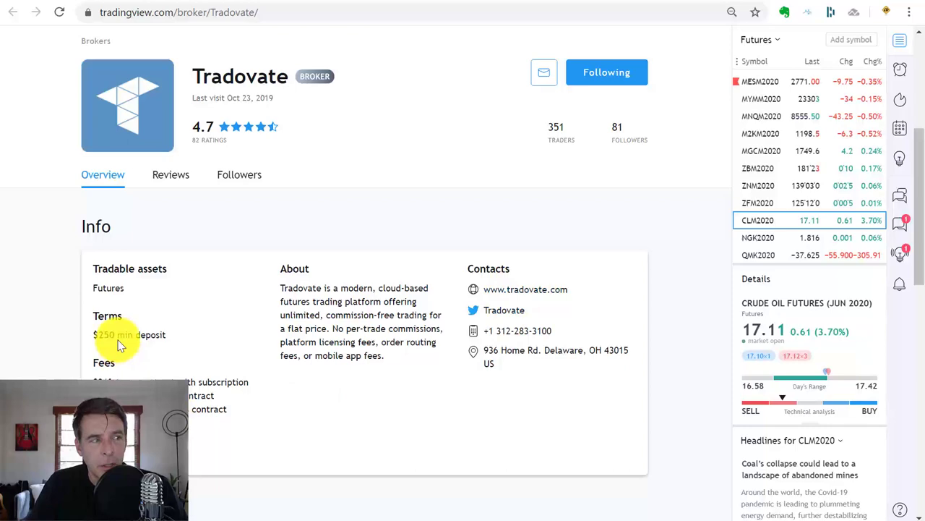
Show Tradovate's Market Data settings with real-time CBOT, CME, COMEX, NYMEX and CMEGROUP subscriptions.
left_click(440, 2)
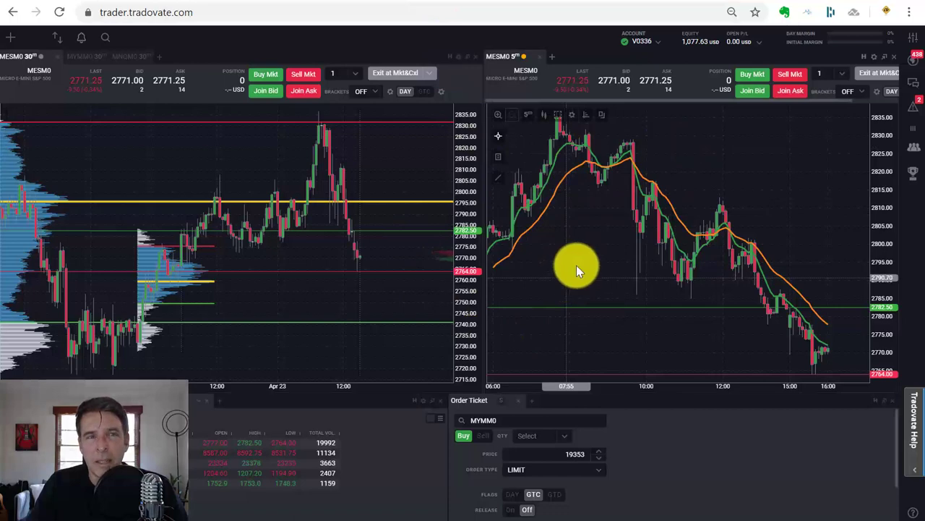
left_click(914, 42)
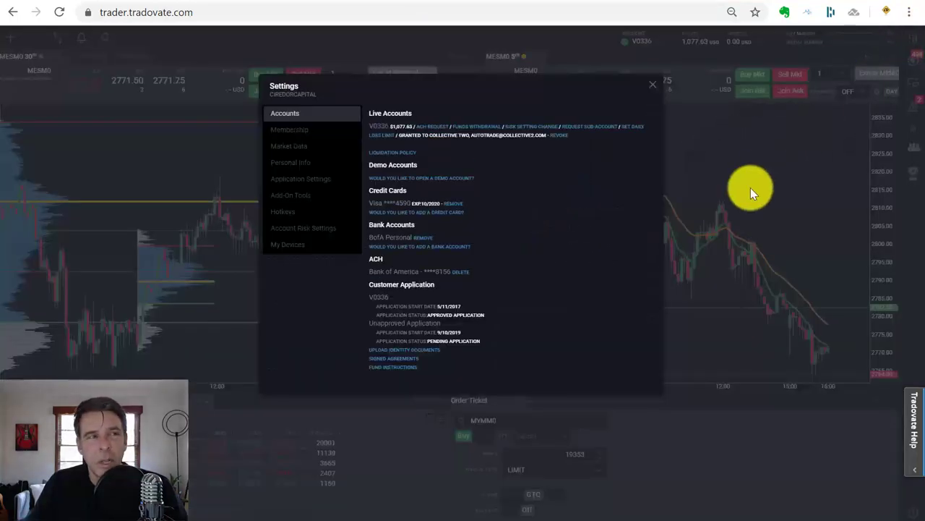
left_click(290, 149)
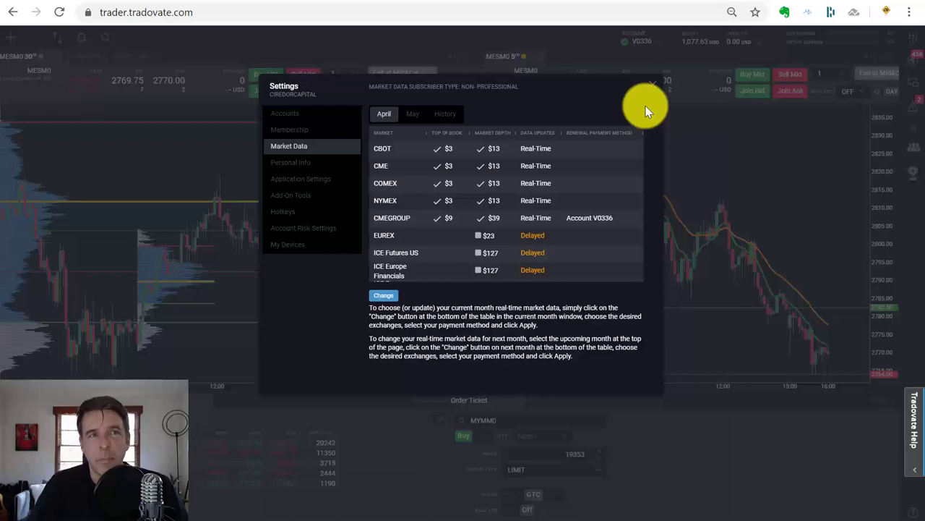
Close Tradovate's Settings and return to TradingView's Tradovate broker profile tab.
left_click(654, 85)
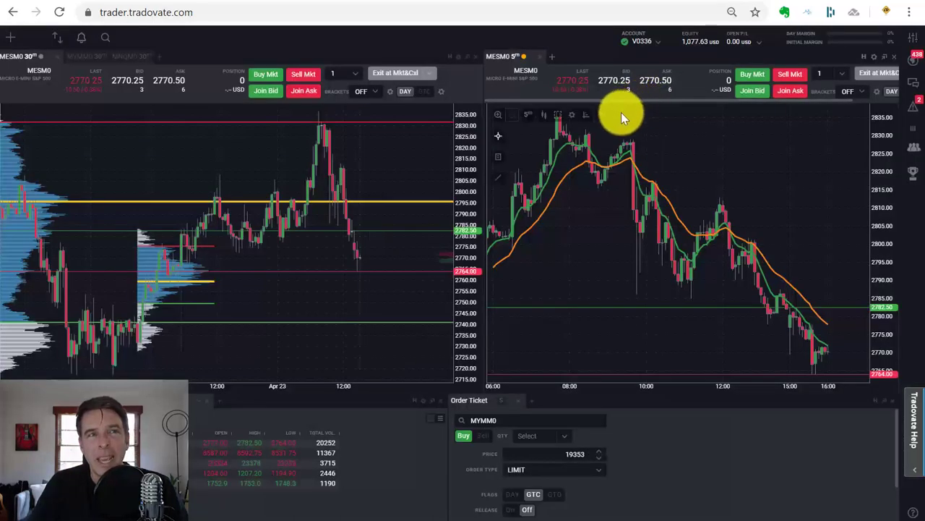
left_click(320, 2)
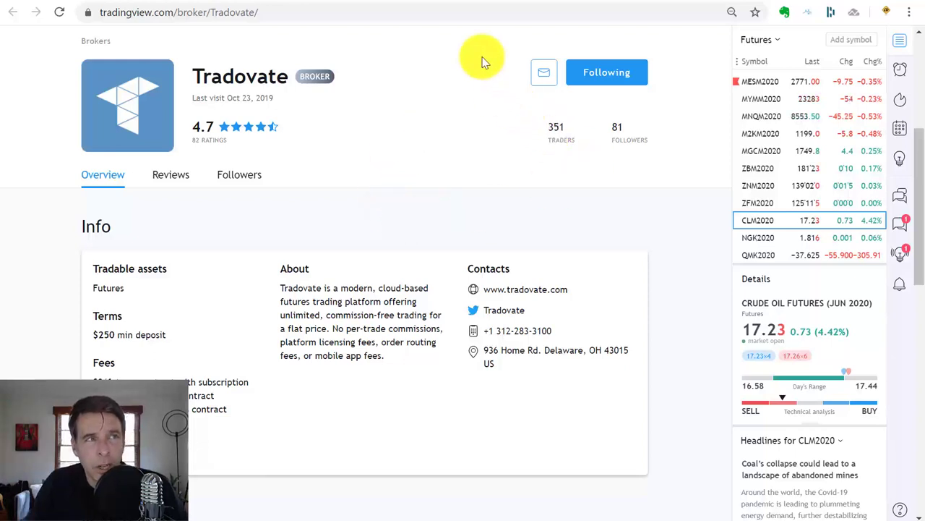
Load cqg.tradingview.com in a new tab to reach the CQG terminal sign-in.
left_click(677, 2)
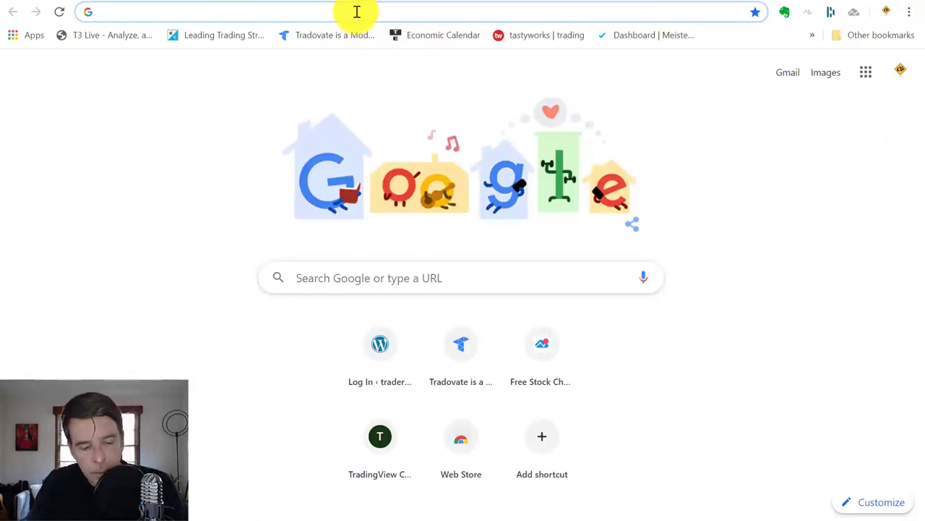
type("cqg")
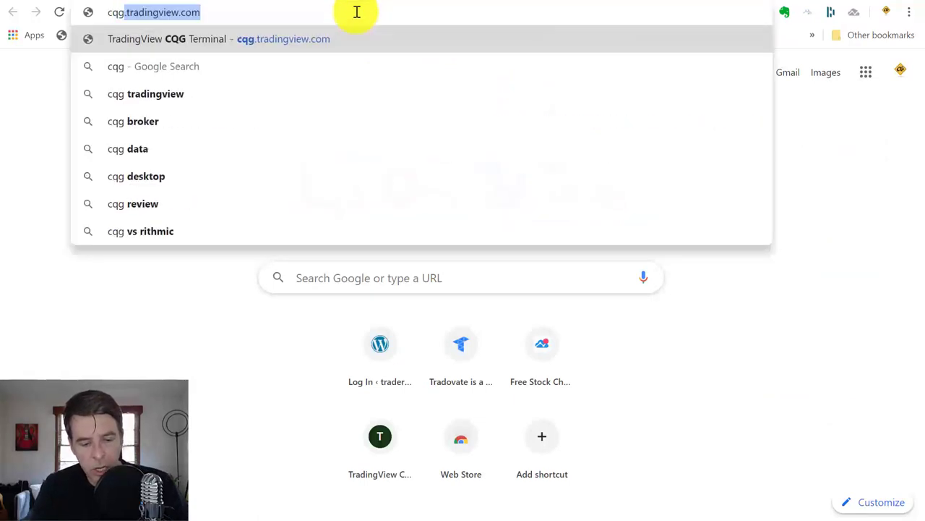
type(".tradingv")
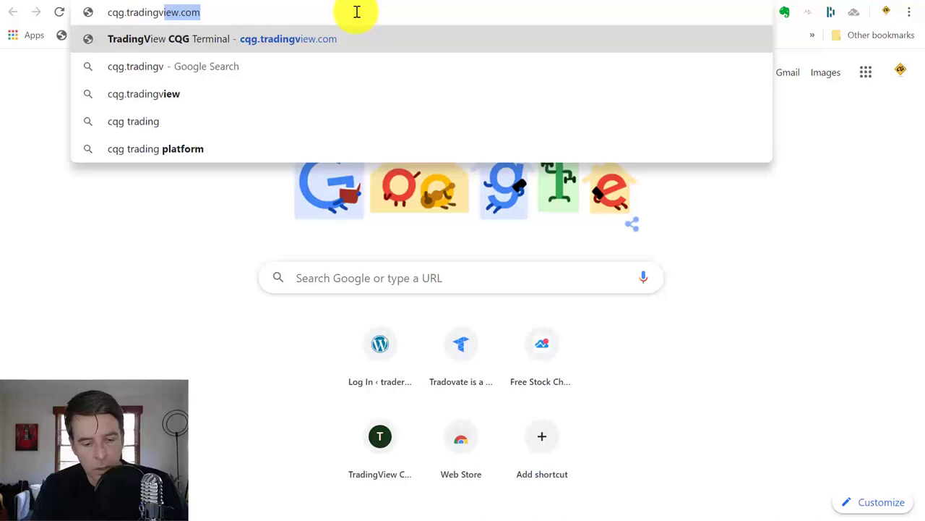
type("iew.com")
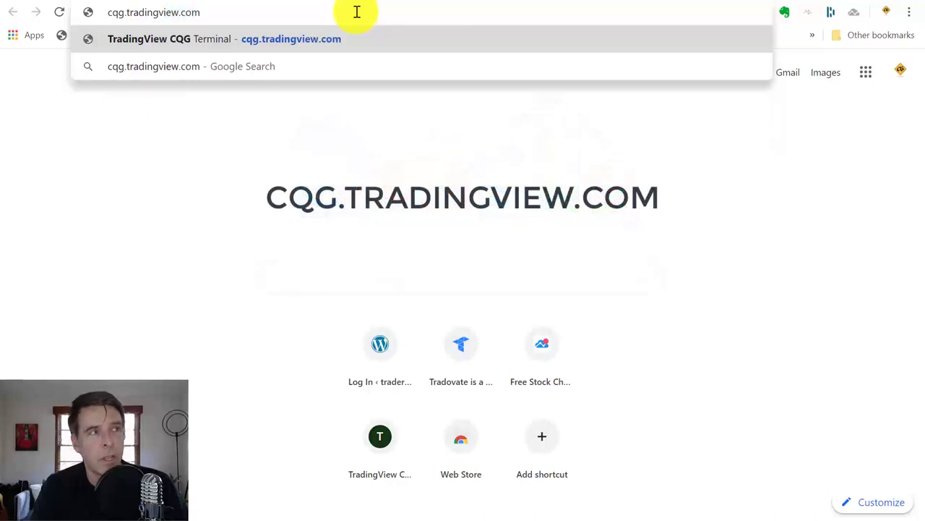
key("Return")
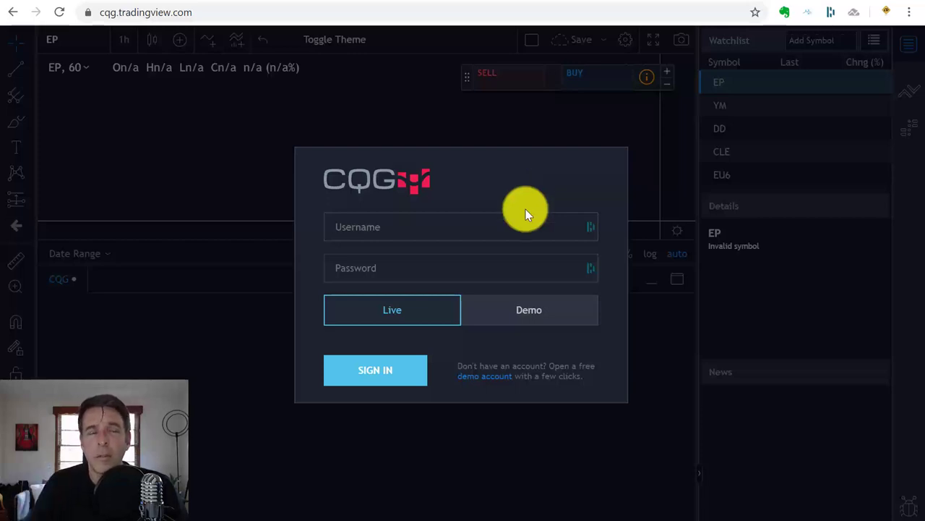
left_click(500, 378)
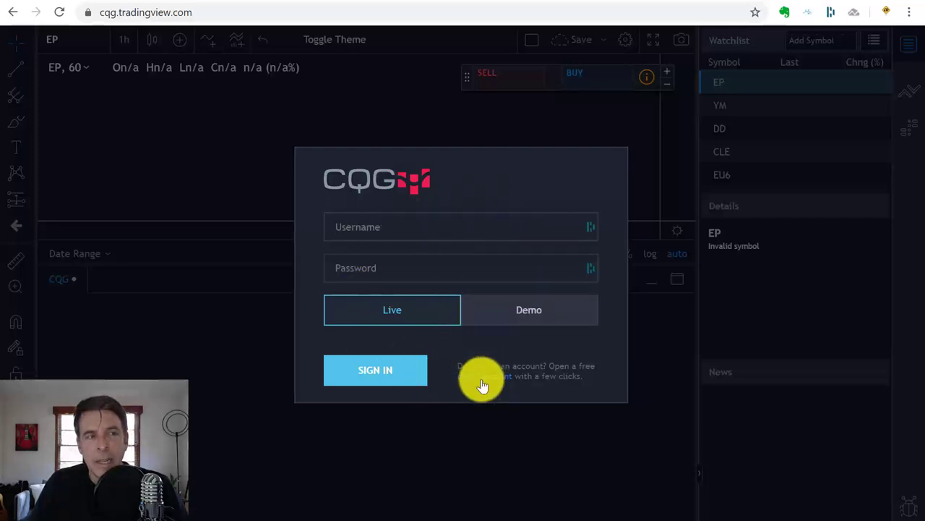
Open CQG's demo account link and scroll to the Request a Demo Login form for TradingView customers.
left_click(483, 384)
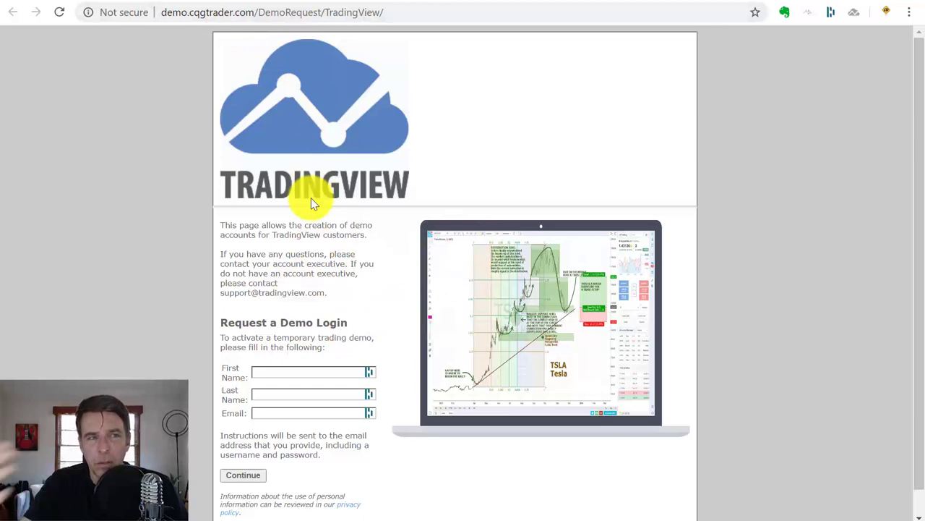
scroll(378, 207, "down", 1)
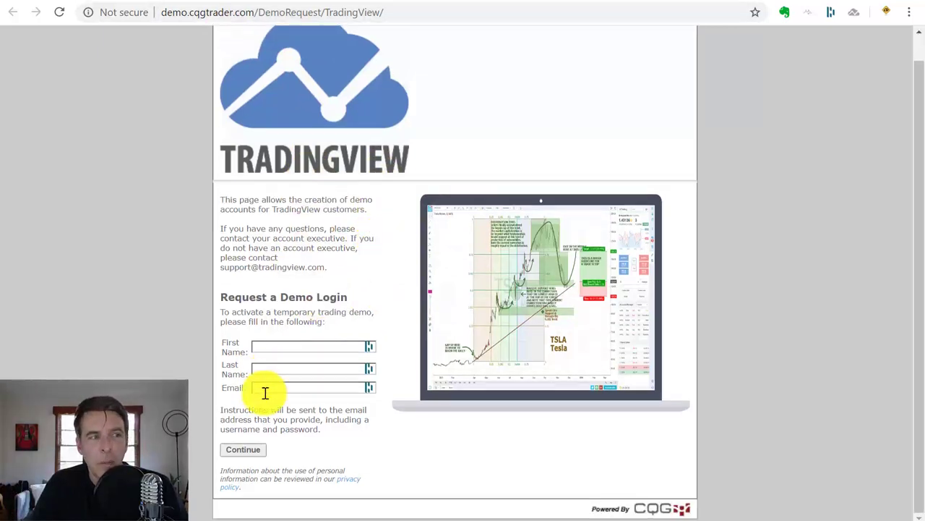